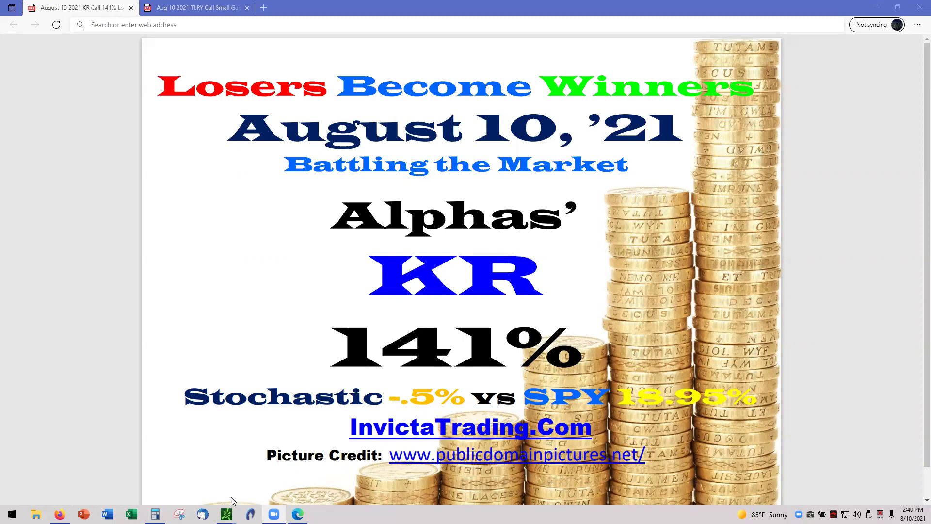
Step: Minimize the Edge window with the KR 141% title card to reveal the Yahoo Finance SPY quote page
{"action": "mouse_move", "coordinate": [864, 46]}
{"action": "left_click", "coordinate": [876, 7]}
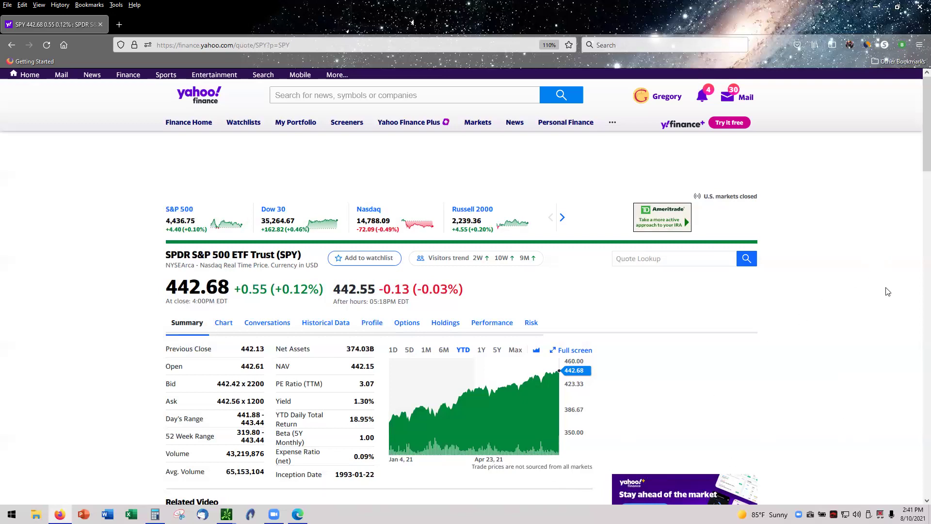
Step: Bring thinkorswim forward and select the KR chart beside the trade history showing KR +141.78%
{"action": "left_click", "coordinate": [875, 9]}
{"action": "left_click", "coordinate": [349, 67]}
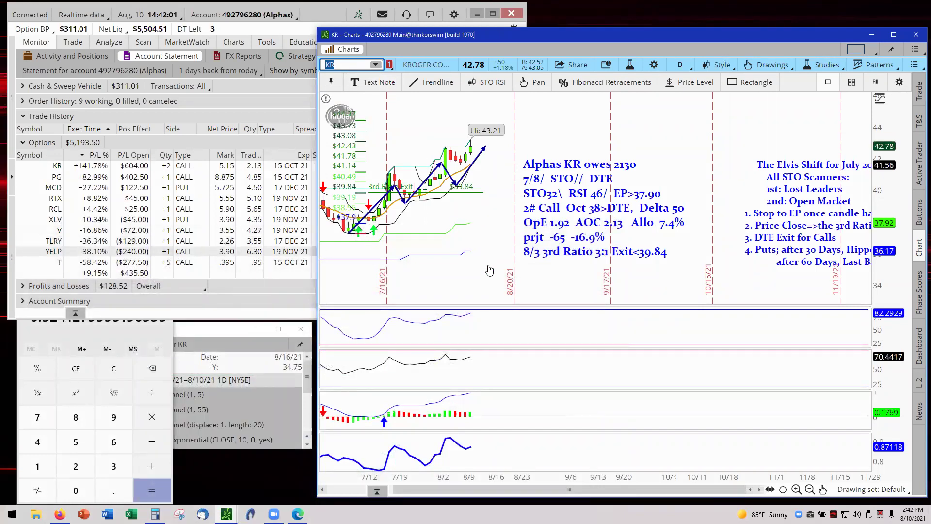
{"action": "mouse_move", "coordinate": [395, 187]}
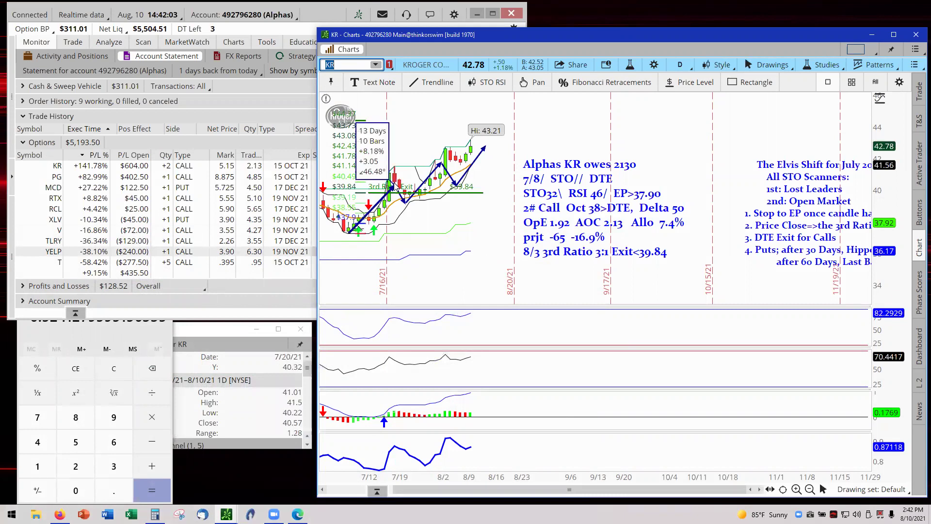
{"action": "mouse_move", "coordinate": [466, 175]}
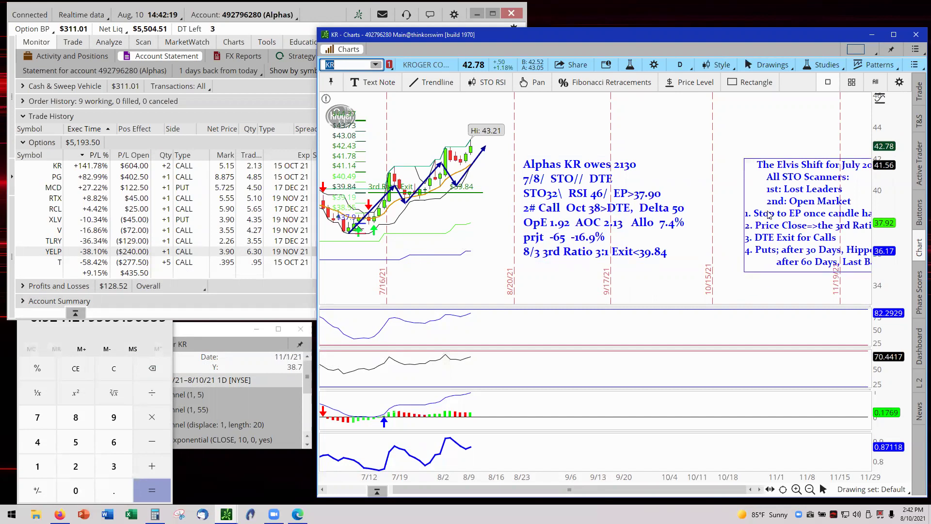
Step: Drag the Elvis Shift July 2021 note to the right edge of the KR chart
{"action": "left_click", "coordinate": [782, 210]}
{"action": "left_click_drag", "start_coordinate": [817, 207], "coordinate": [763, 209]}
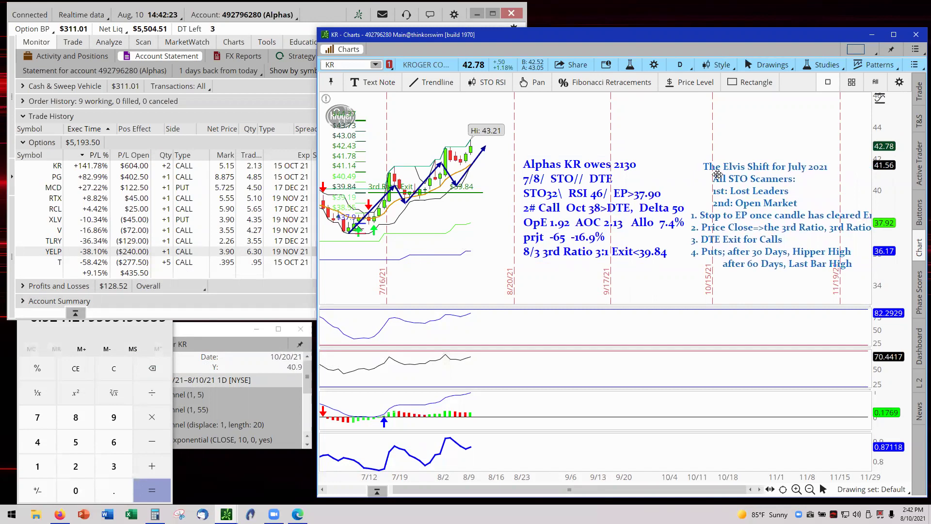
{"action": "left_click_drag", "start_coordinate": [709, 167], "coordinate": [837, 165]}
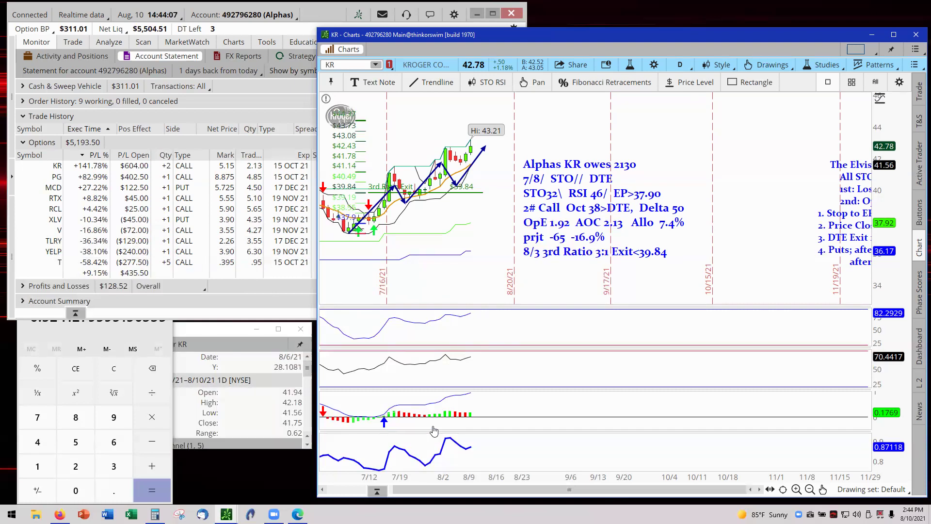
{"action": "left_click", "coordinate": [59, 514]}
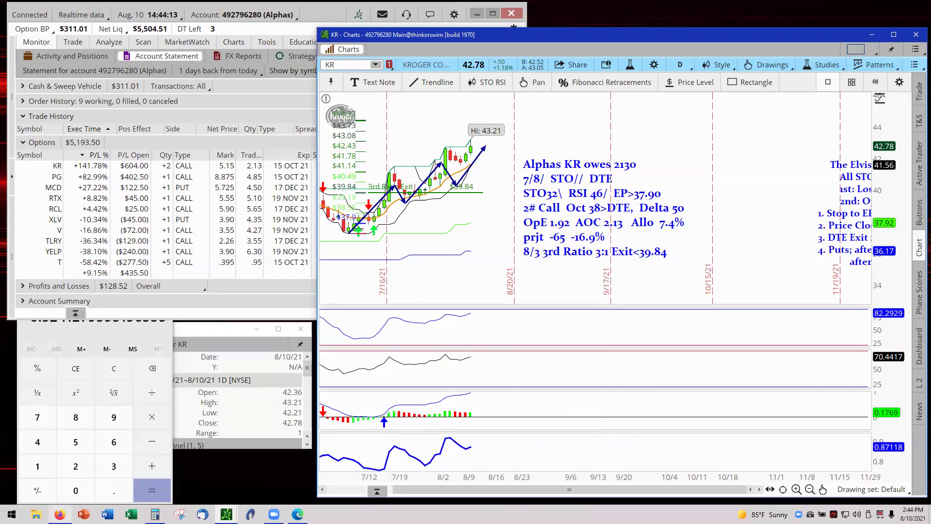
{"action": "left_click", "coordinate": [59, 514]}
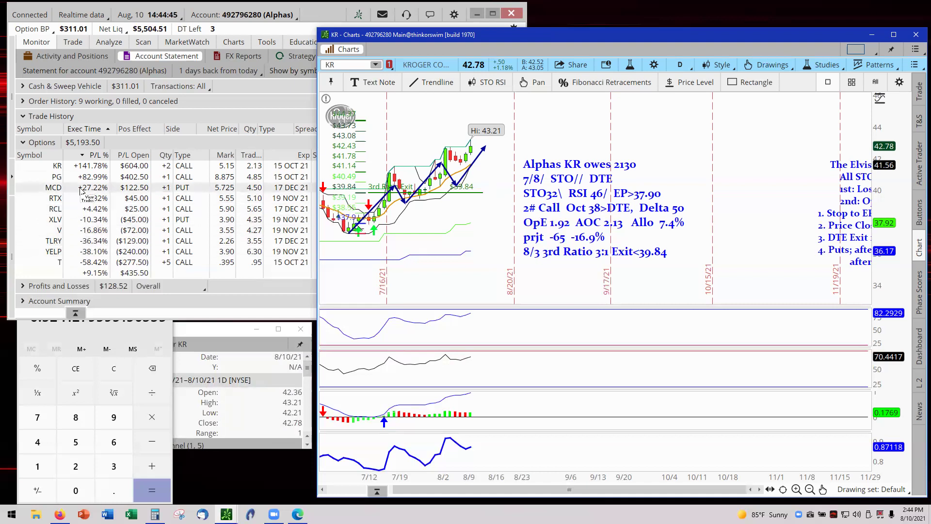
Step: Switch the chart to PG, pan to earlier dates, and raise the Elvis Shift August 2021 note into full view
{"action": "left_click", "coordinate": [376, 69]}
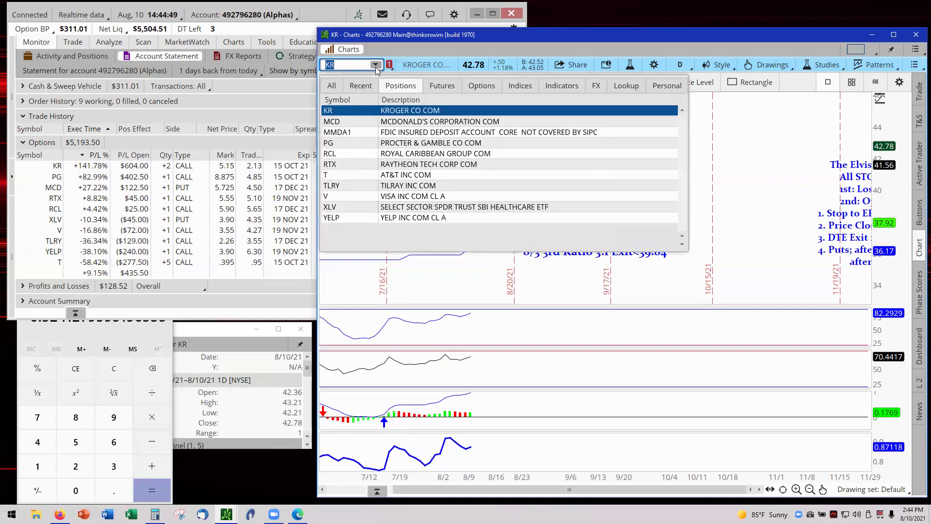
{"action": "left_click", "coordinate": [401, 144]}
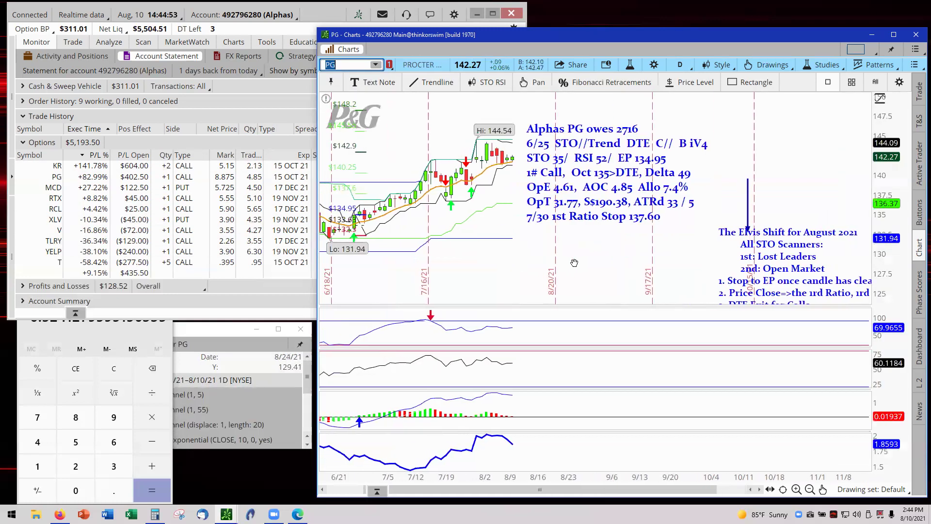
{"action": "left_click_drag", "start_coordinate": [574, 262], "coordinate": [650, 267]}
{"action": "scroll", "coordinate": [614, 275], "scroll_direction": "down", "scroll_amount": 3}
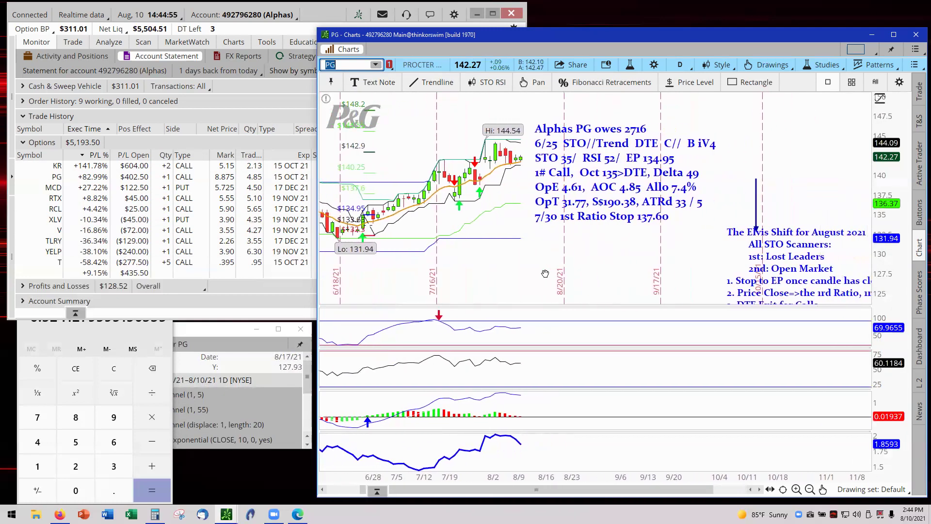
{"action": "left_click_drag", "start_coordinate": [795, 261], "coordinate": [784, 192]}
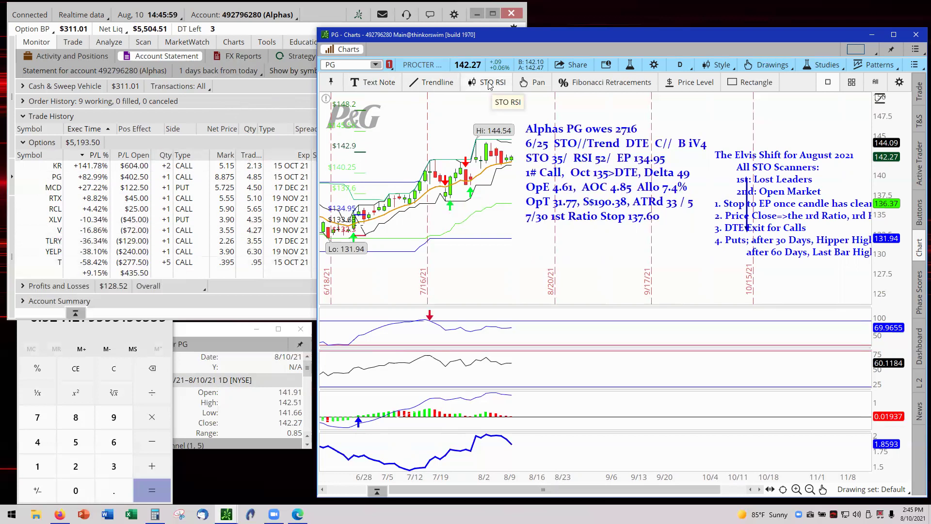
Step: Switch the chart to MCD, zoom and pan to the latest bars, and select its Fibonacci retracement
{"action": "left_click", "coordinate": [375, 64]}
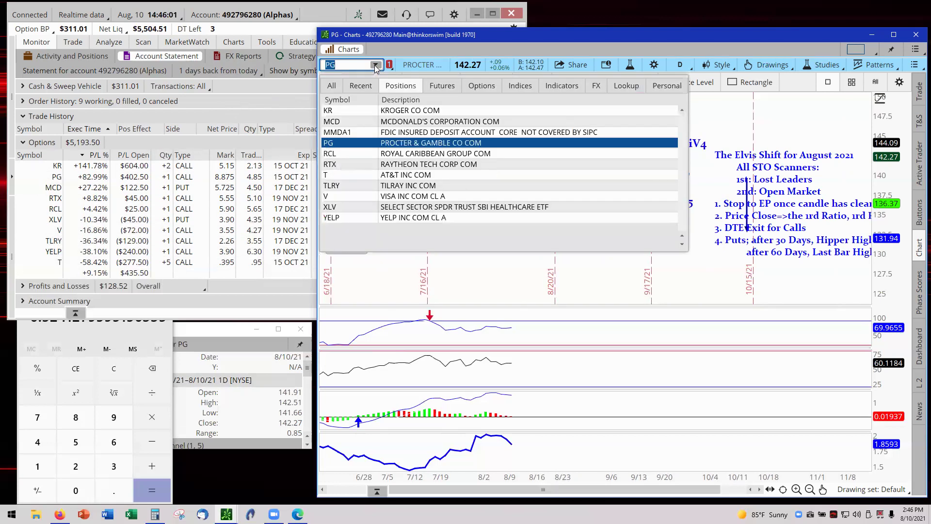
{"action": "left_click", "coordinate": [407, 122]}
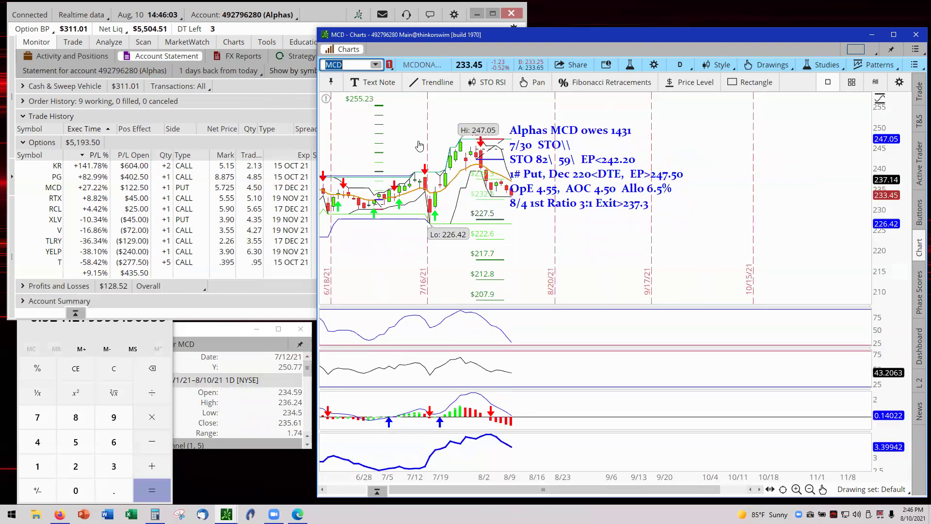
{"action": "left_click", "coordinate": [796, 488]}
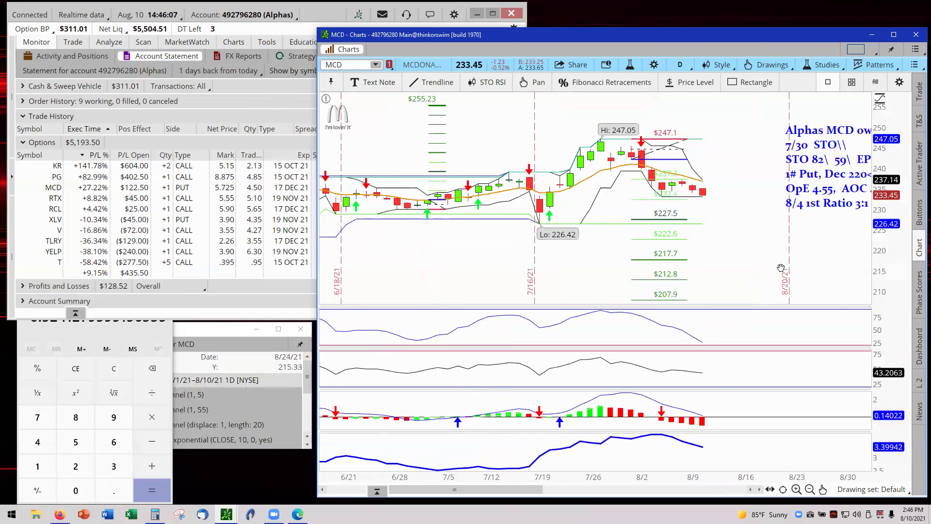
{"action": "left_click_drag", "start_coordinate": [781, 266], "coordinate": [528, 267]}
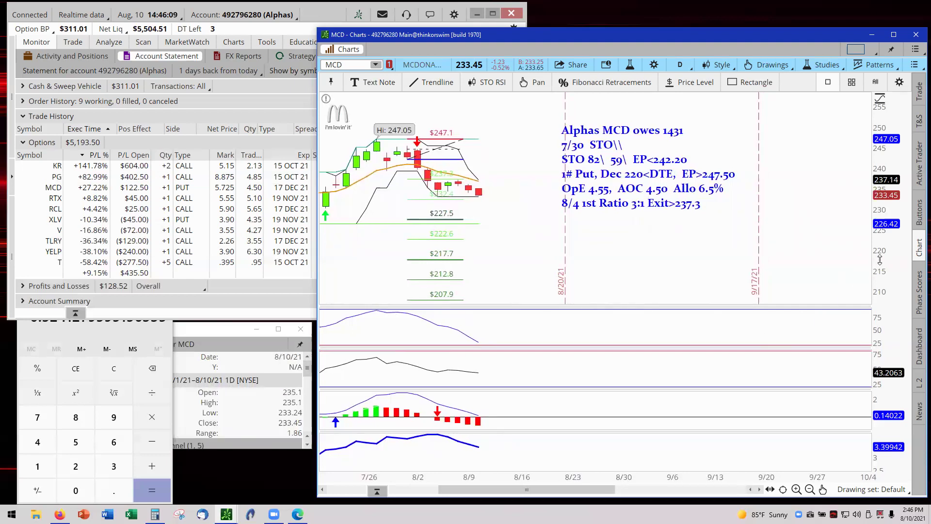
{"action": "left_click_drag", "start_coordinate": [887, 233], "coordinate": [885, 252]}
{"action": "left_click_drag", "start_coordinate": [821, 160], "coordinate": [823, 187]}
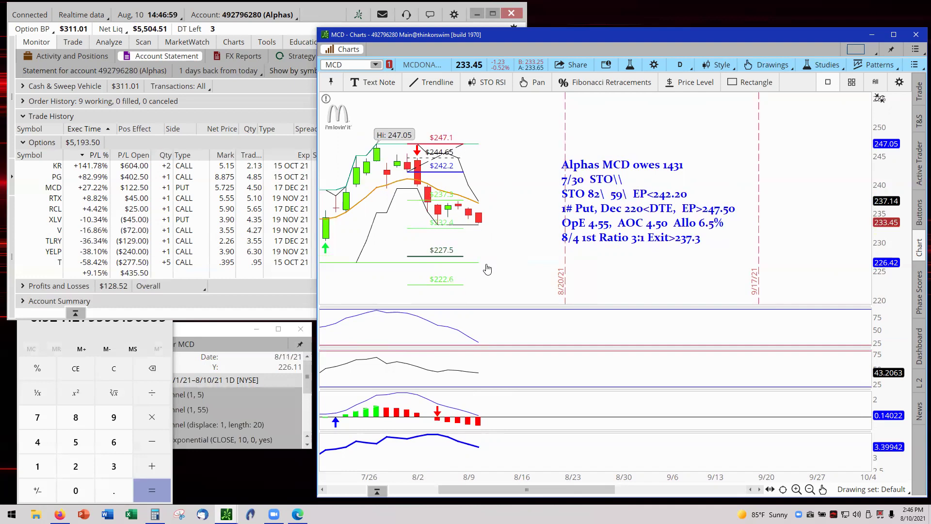
{"action": "left_click", "coordinate": [459, 207]}
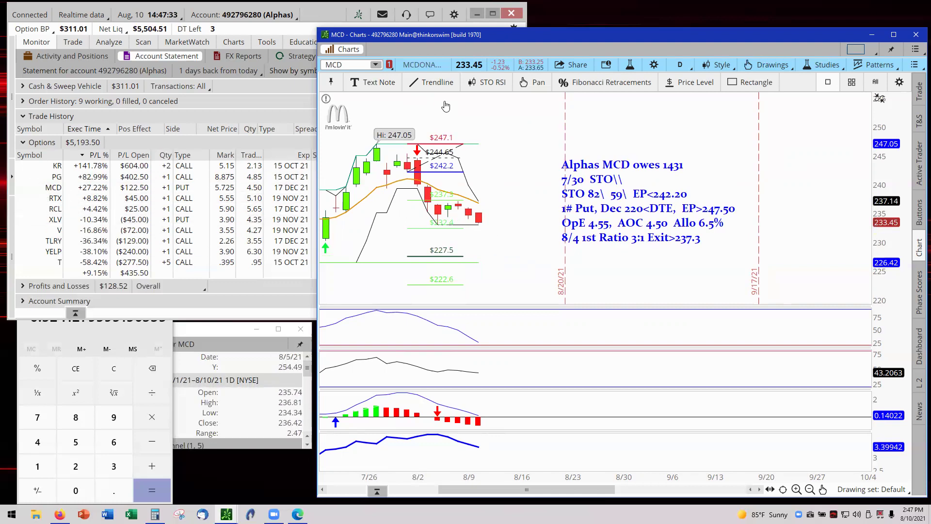
Step: Switch the chart to RTX and Autozoom it to fit the candles
{"action": "left_click", "coordinate": [376, 65]}
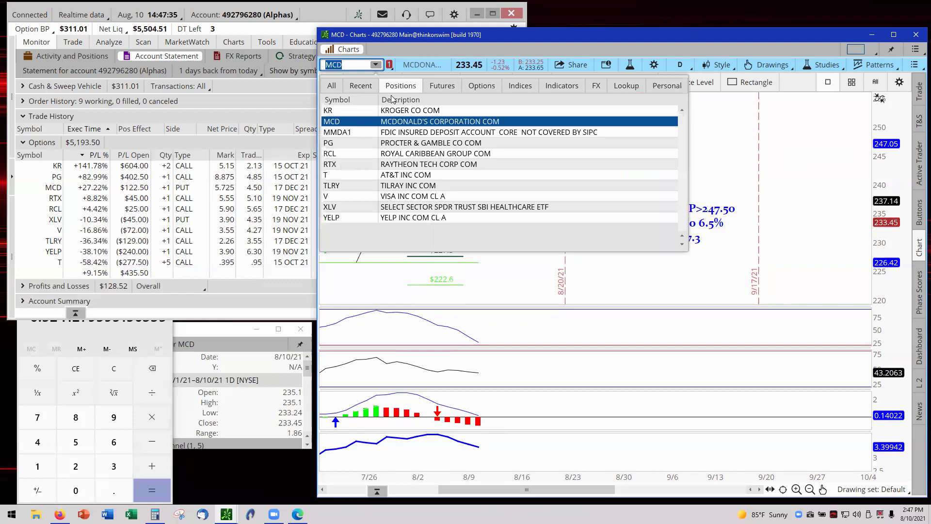
{"action": "left_click", "coordinate": [405, 167]}
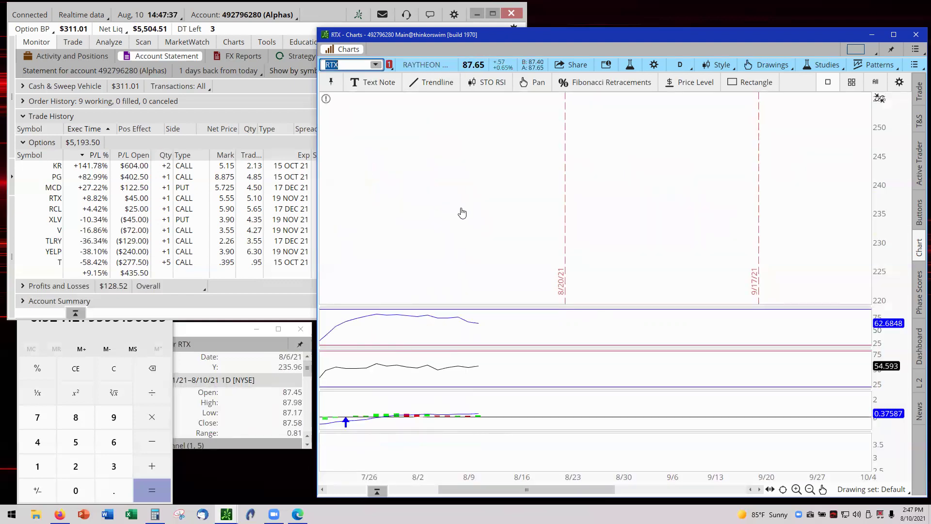
{"action": "right_click", "coordinate": [461, 212]}
{"action": "left_click", "coordinate": [565, 229]}
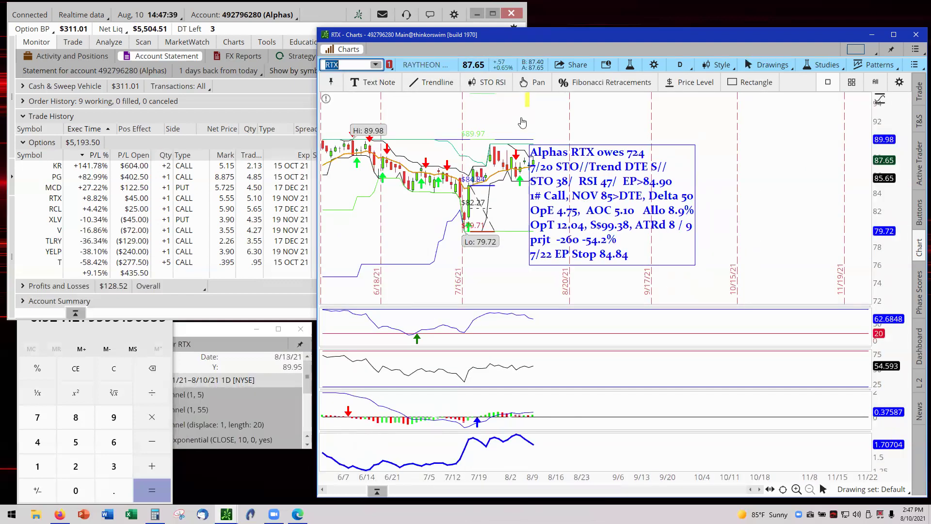
{"action": "left_click", "coordinate": [490, 87]}
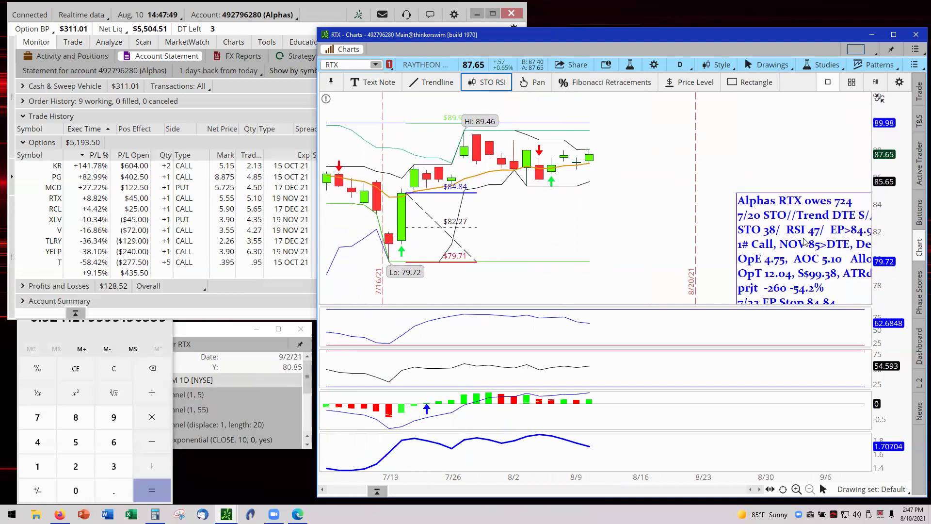
Step: Move the RTX NOV 85 call note up and left so it is fully visible
{"action": "left_click_drag", "start_coordinate": [823, 262], "coordinate": [719, 195]}
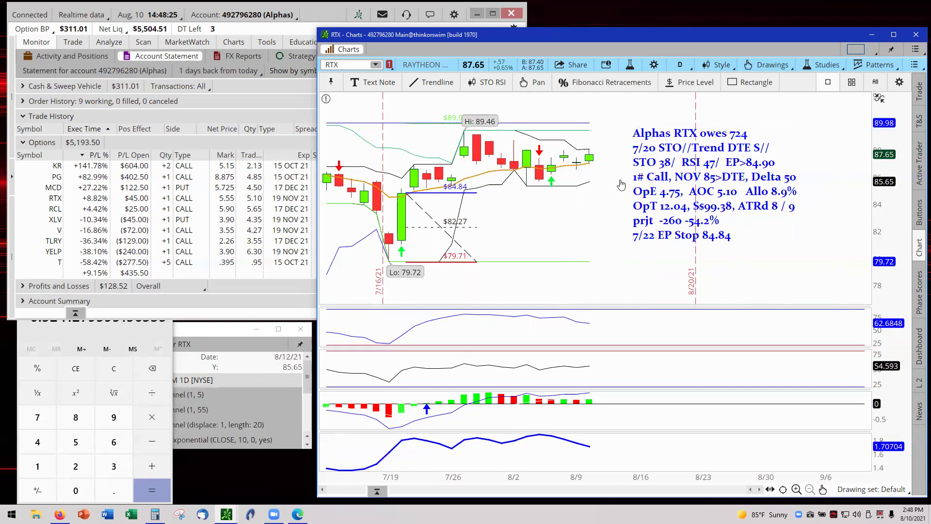
{"action": "left_click", "coordinate": [680, 154]}
{"action": "left_click", "coordinate": [536, 216]}
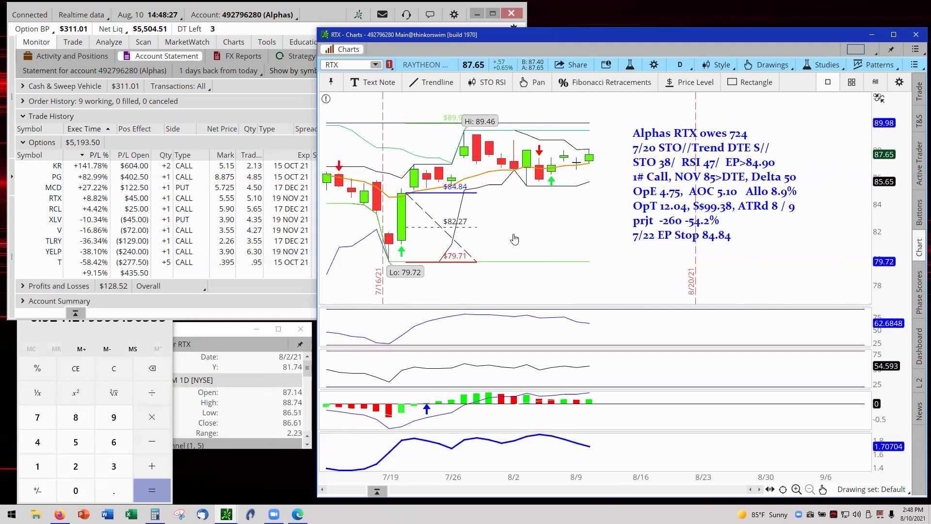
Step: Switch to RCL, pan the candles left, and move its December call note up and left
{"action": "left_click", "coordinate": [376, 65]}
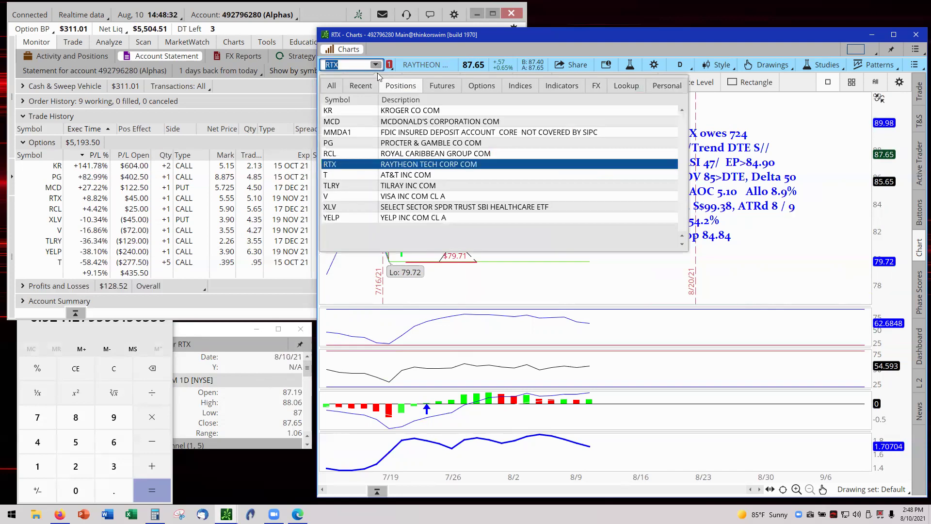
{"action": "left_click", "coordinate": [401, 153]}
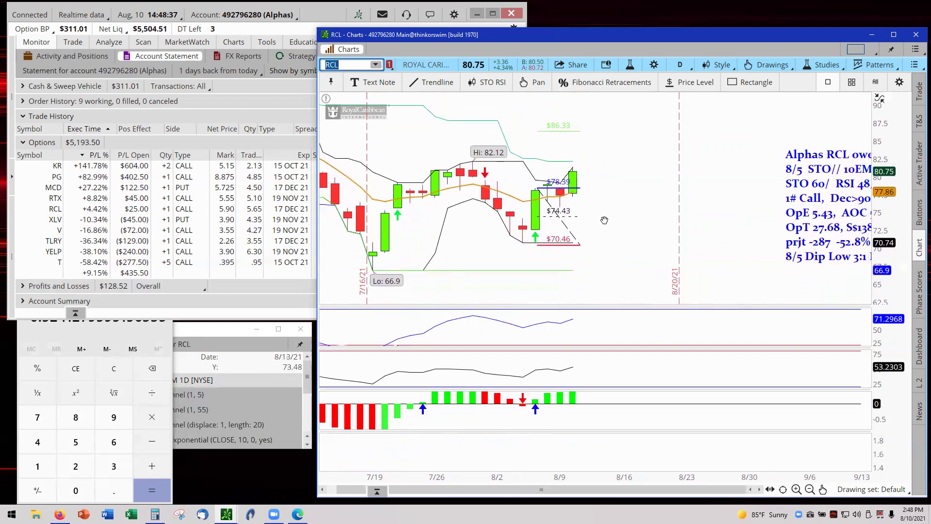
{"action": "left_click_drag", "start_coordinate": [604, 220], "coordinate": [490, 219]}
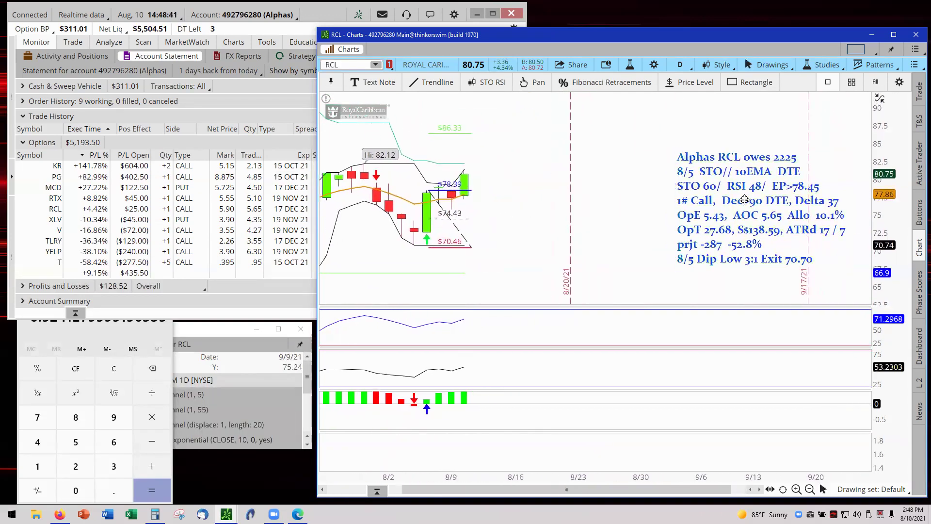
{"action": "left_click_drag", "start_coordinate": [744, 200], "coordinate": [660, 191]}
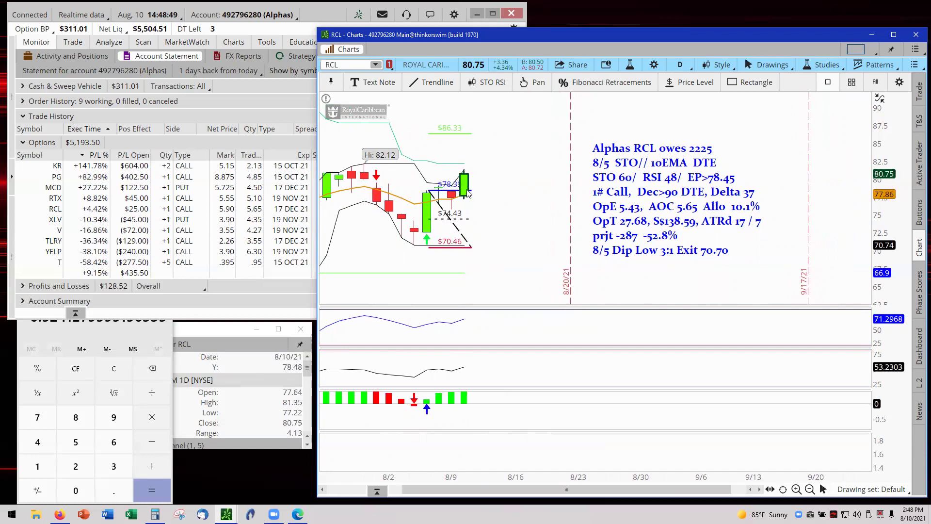
{"action": "mouse_move", "coordinate": [474, 195]}
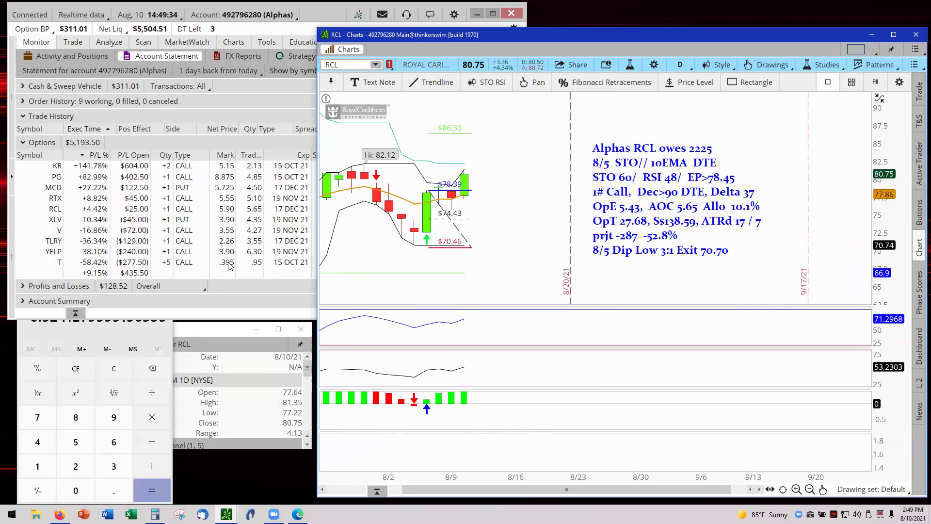
Step: Switch the chart to YELP and Autozoom it to fit the candles
{"action": "left_click", "coordinate": [376, 65]}
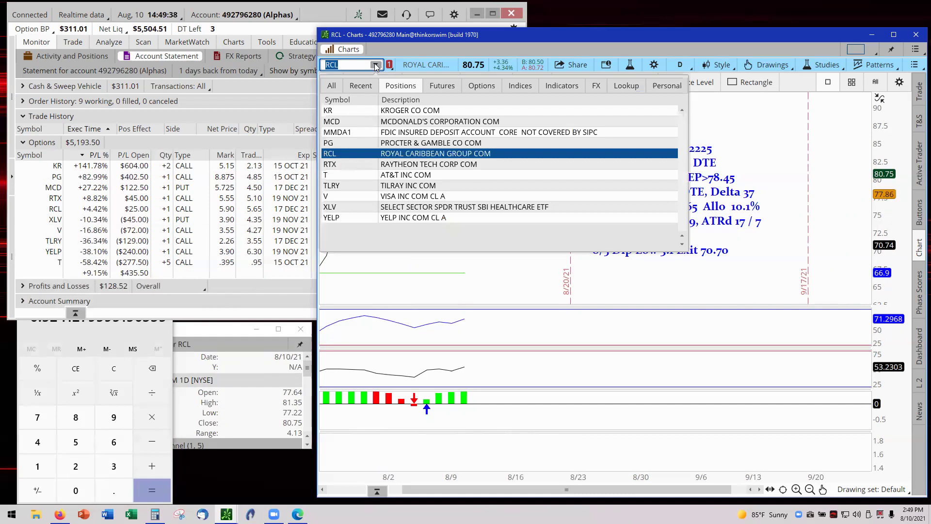
{"action": "left_click", "coordinate": [408, 218]}
{"action": "right_click", "coordinate": [473, 223]}
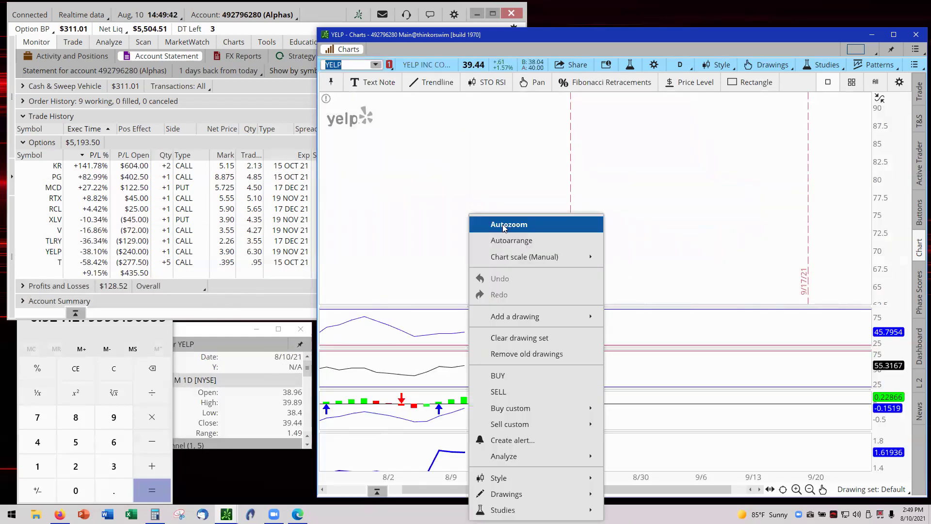
{"action": "left_click", "coordinate": [505, 225]}
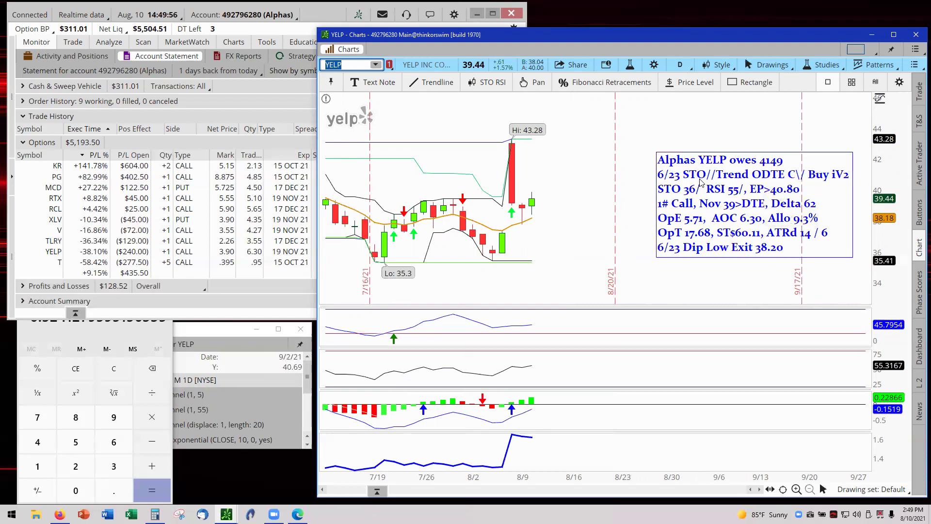
Step: Shift the YELP note about 180 px left, then bring up the KR 141% title slide in Edge
{"action": "left_click", "coordinate": [740, 194]}
{"action": "left_click_drag", "start_coordinate": [739, 194], "coordinate": [652, 184]}
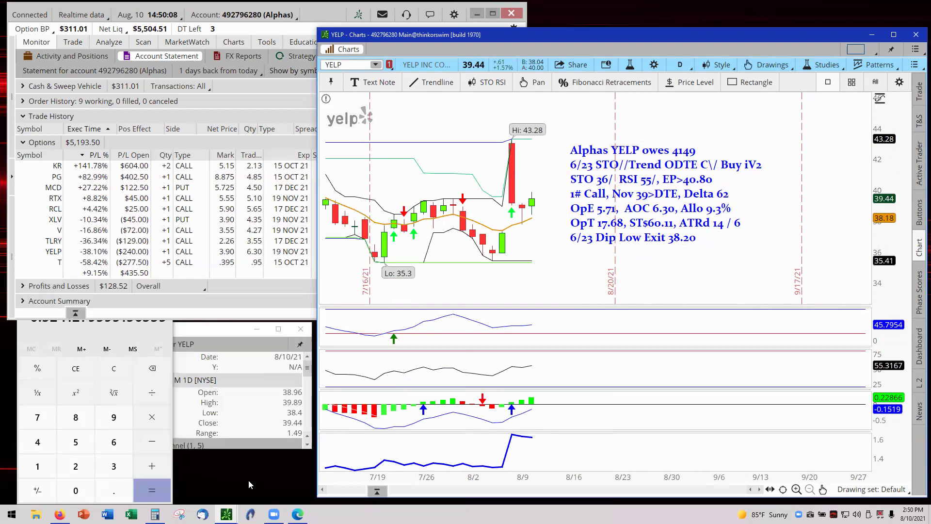
{"action": "mouse_move", "coordinate": [298, 513]}
{"action": "left_click", "coordinate": [298, 472]}
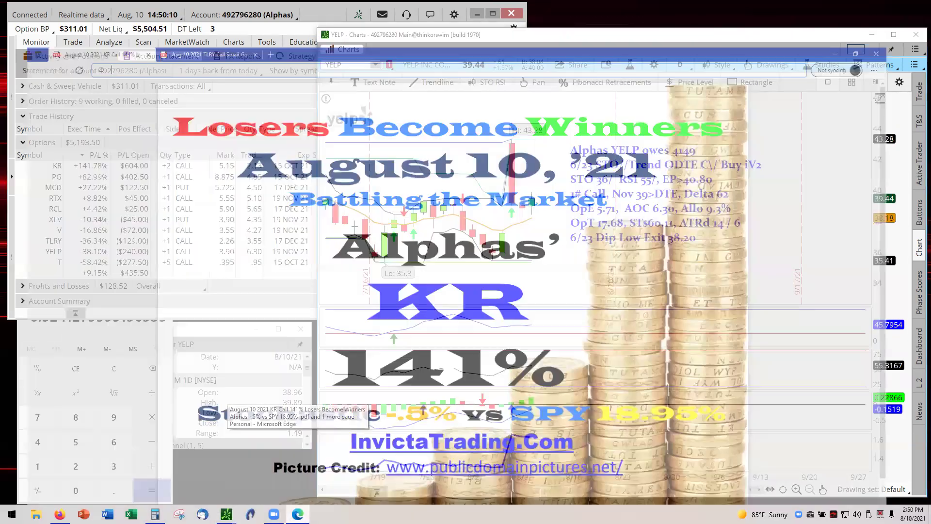